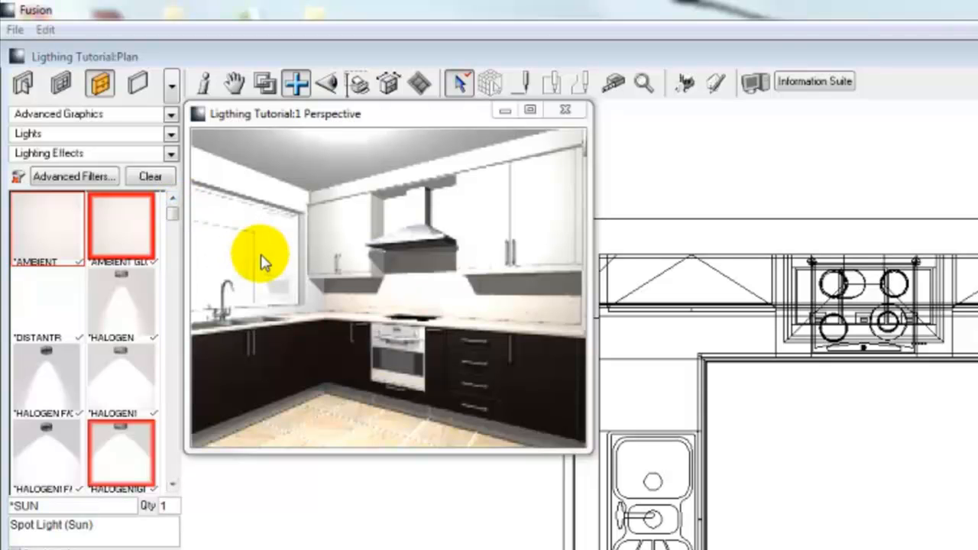
- Position the cursor in the middle of the kitchen floor plan and add an *AMBIENT light
{"action": "left_click", "coordinate": [37, 243]}
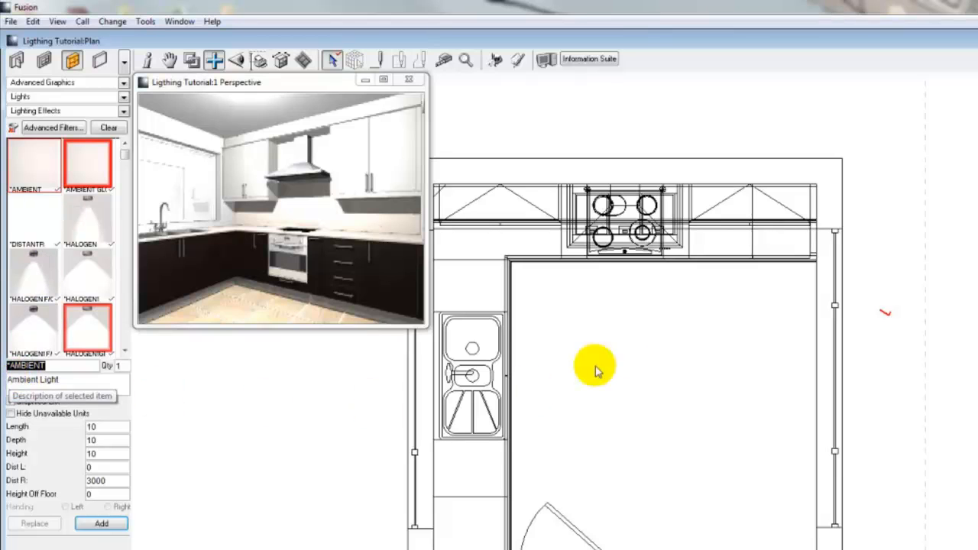
{"action": "right_click", "coordinate": [647, 373]}
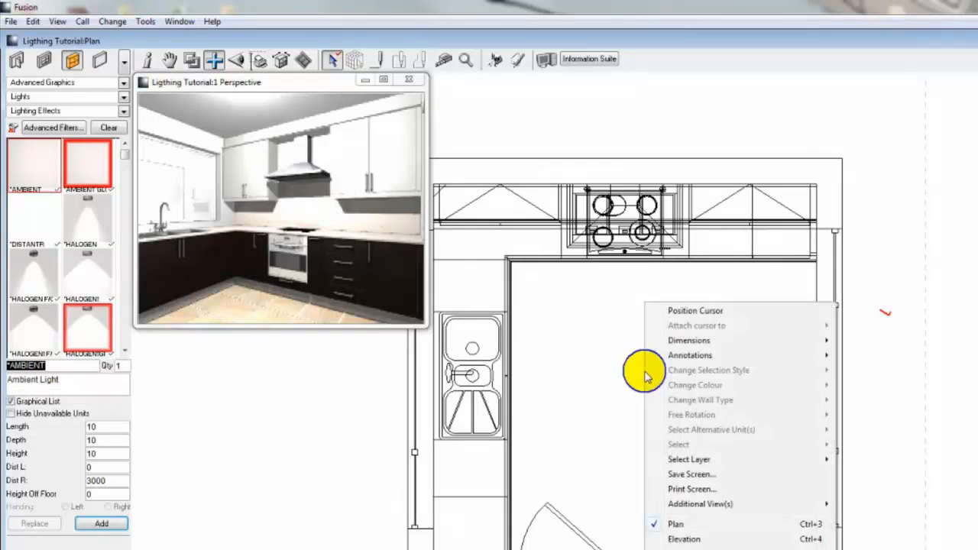
{"action": "left_click", "coordinate": [695, 311]}
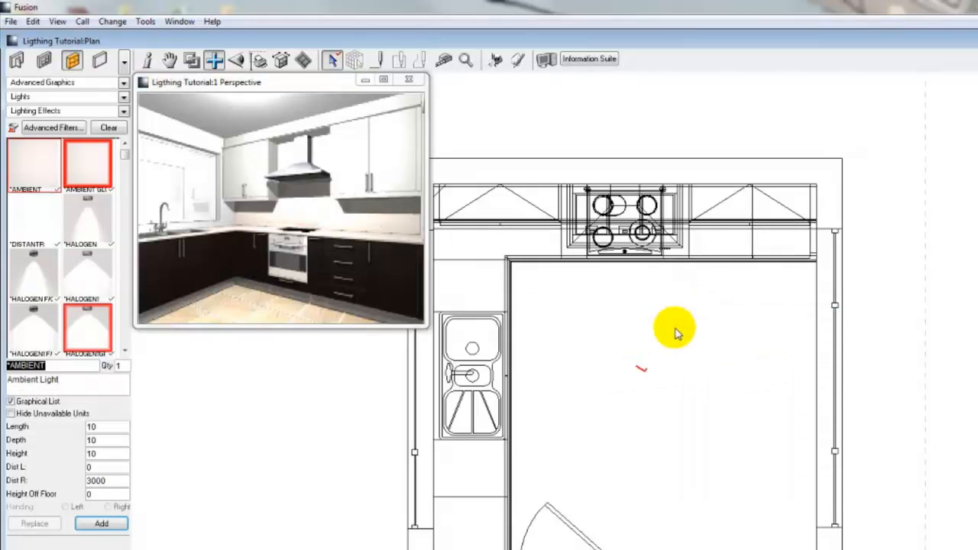
{"action": "left_click", "coordinate": [103, 525]}
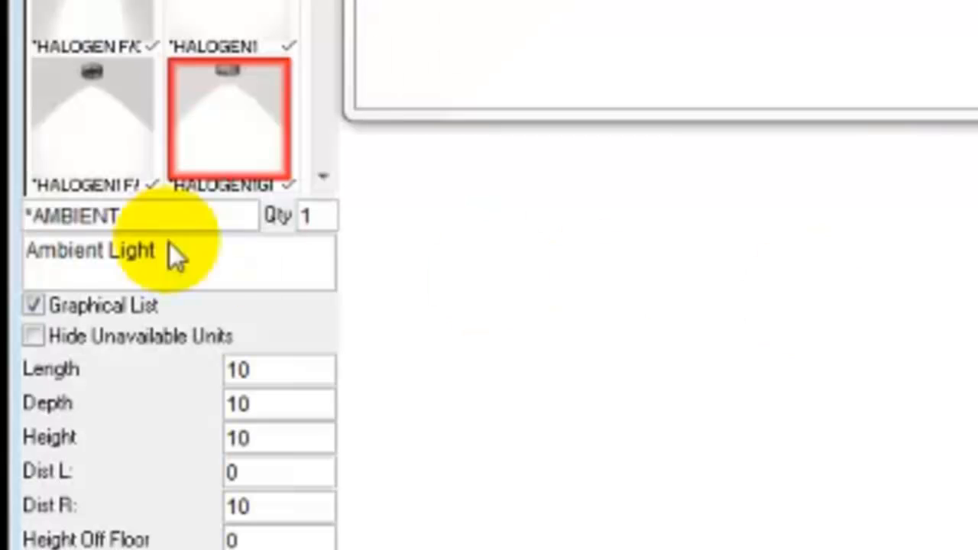
- Add a *POINT light (100W bulb) at the cursor in the middle of the room
{"action": "left_click", "coordinate": [149, 217]}
{"action": "double_click", "coordinate": [150, 217]}
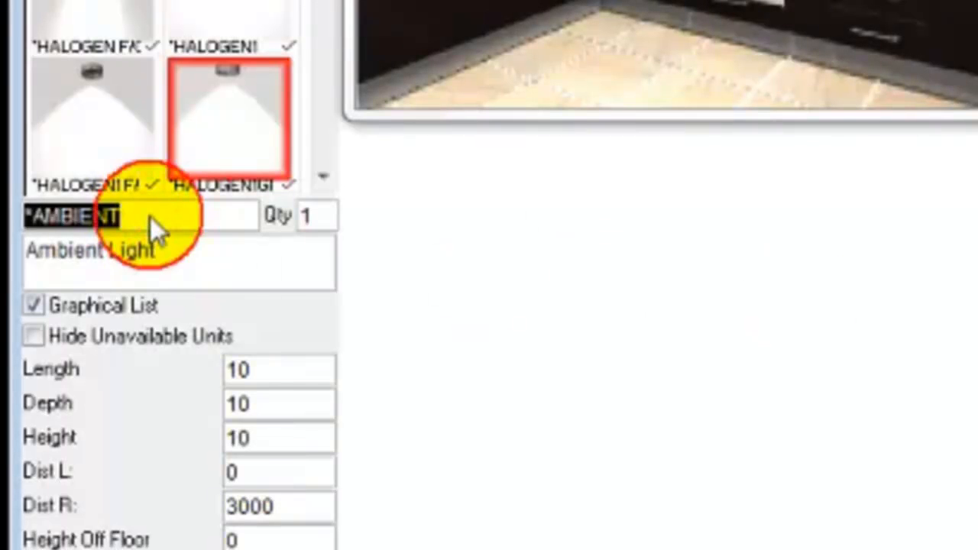
{"action": "type", "text": "*point"}
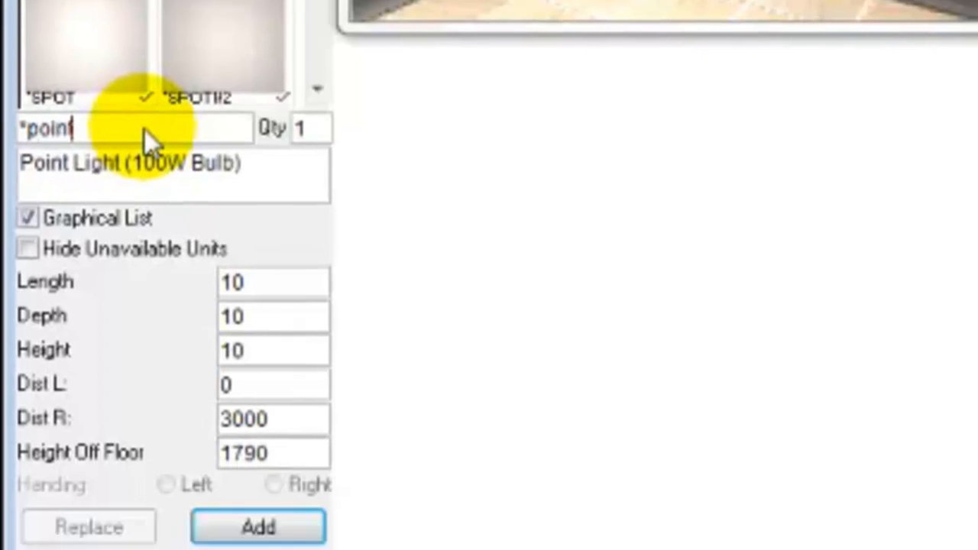
{"action": "left_click", "coordinate": [252, 289]}
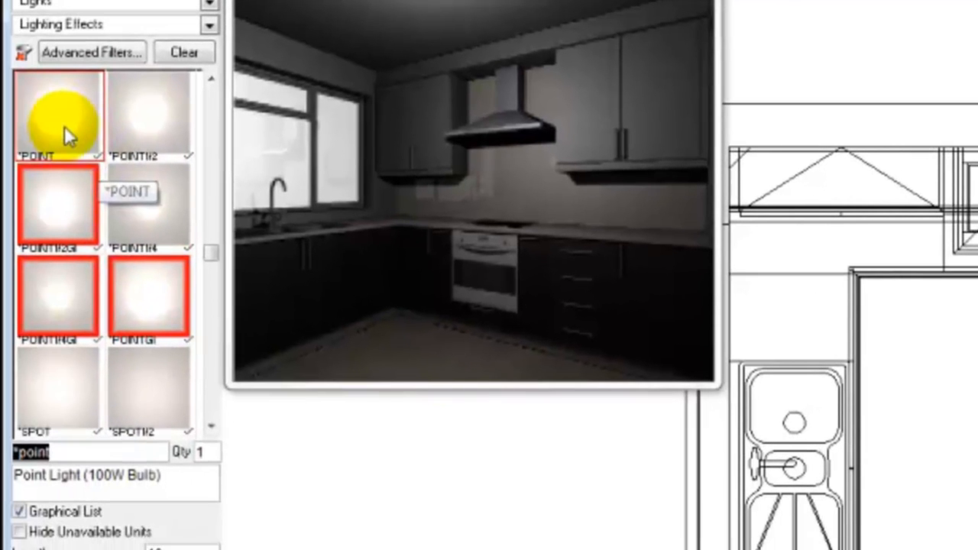
- Compare the descriptions of the *POINT, *POINT1/2 and *POINT1/4 lights
{"action": "left_click", "coordinate": [65, 128]}
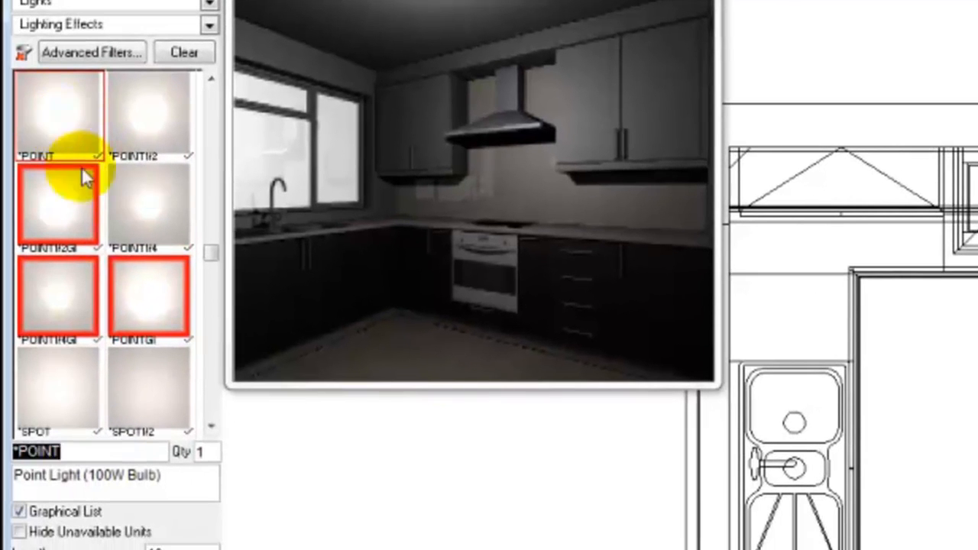
{"action": "left_click", "coordinate": [146, 135]}
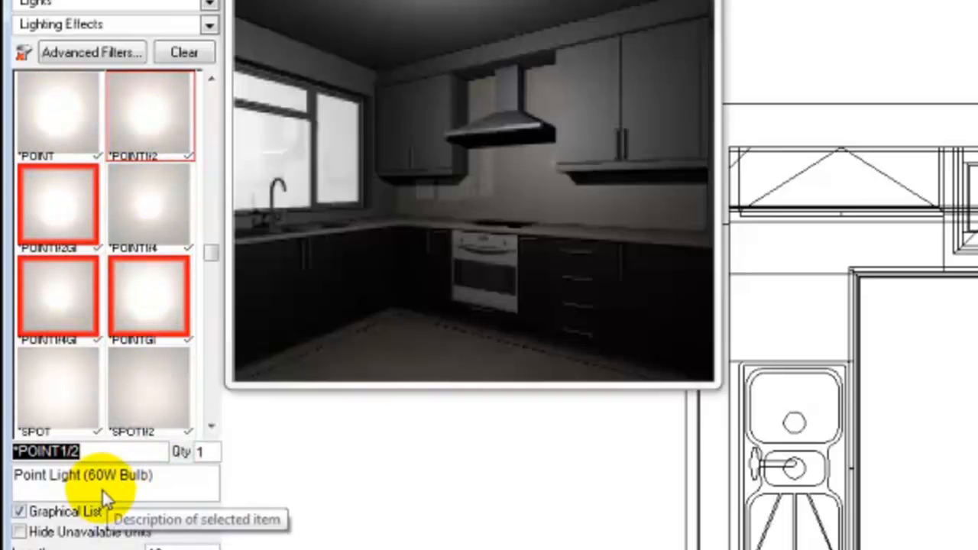
{"action": "left_click", "coordinate": [146, 224]}
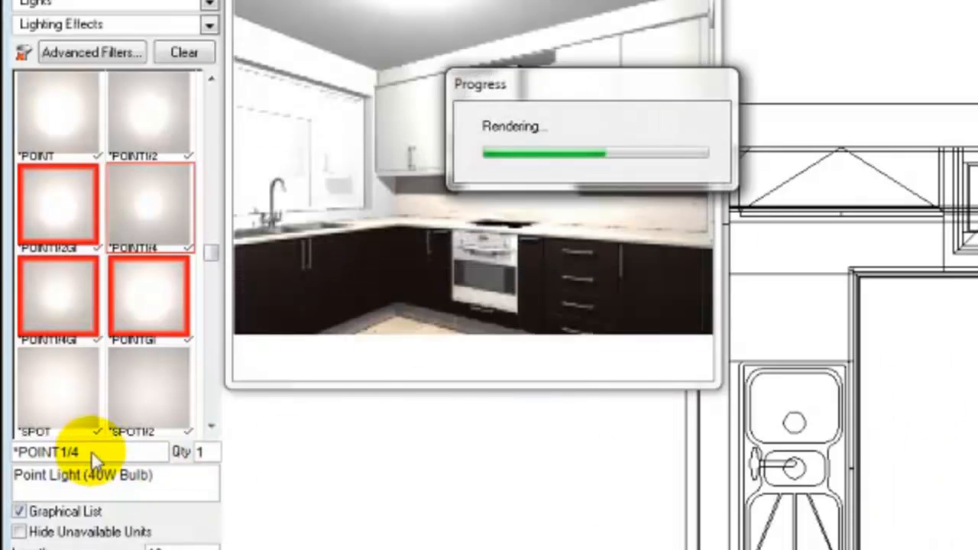
- Place a *SPOT light on the plan just inside the worktop corner between the sink and the hob
{"action": "double_click", "coordinate": [91, 451]}
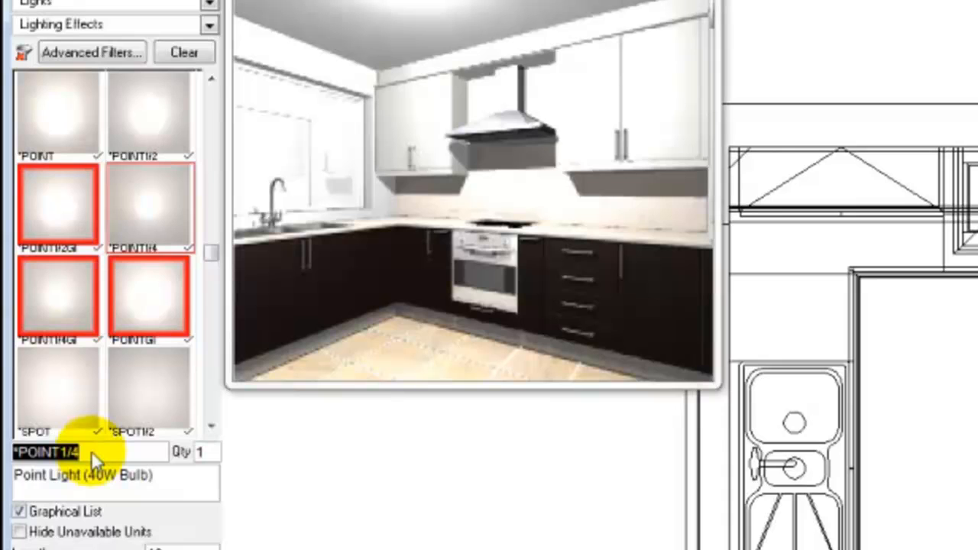
{"action": "type", "text": "*spot"}
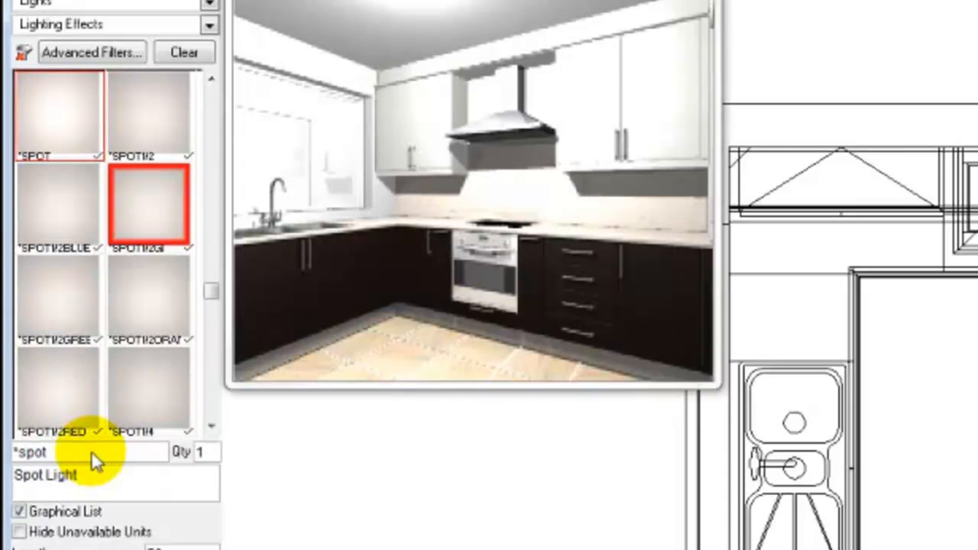
{"action": "left_click", "coordinate": [49, 129]}
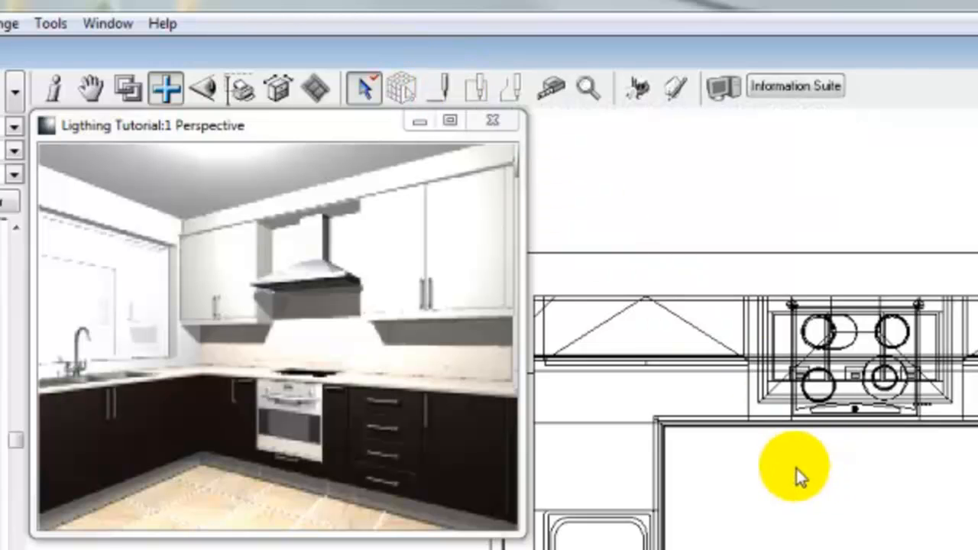
{"action": "right_click", "coordinate": [726, 463]}
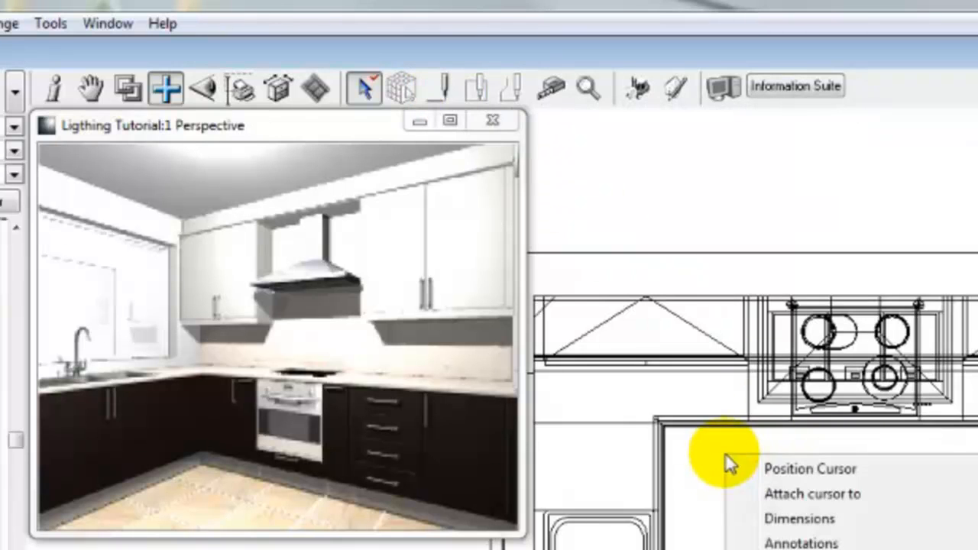
{"action": "left_click", "coordinate": [792, 467]}
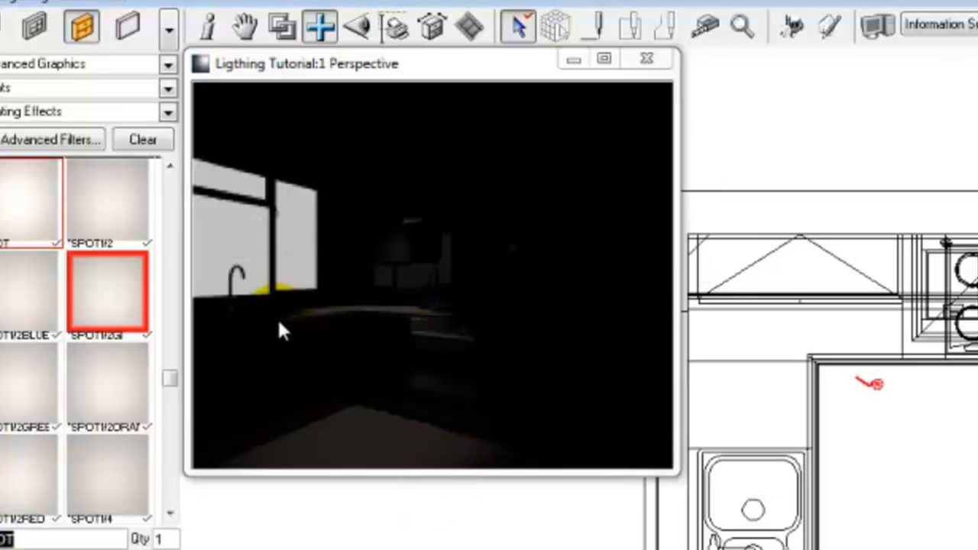
{"action": "left_click", "coordinate": [441, 380]}
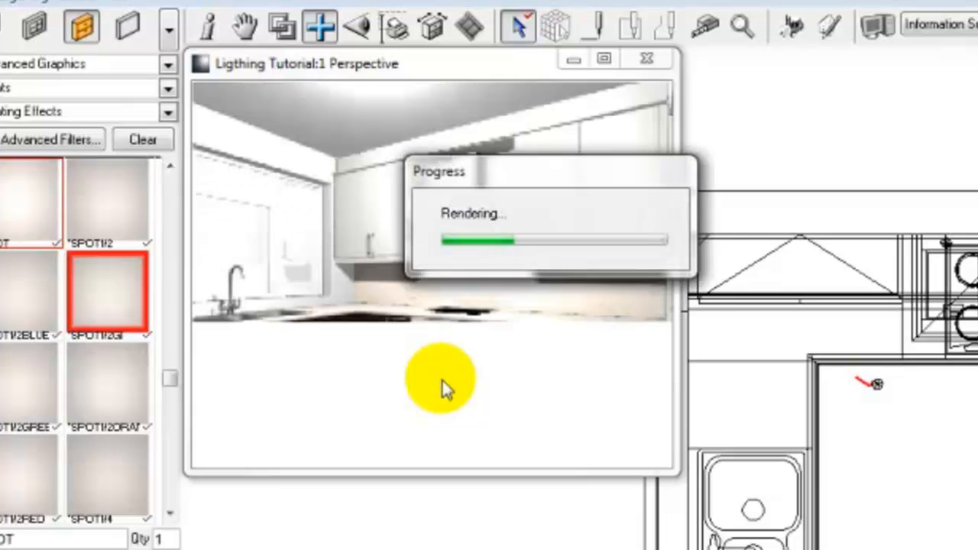
- Draw two short *SPOT lights, about 145 and about 76 long, near the inner worktop corner, aimed toward the back wall
{"action": "left_click", "coordinate": [600, 27]}
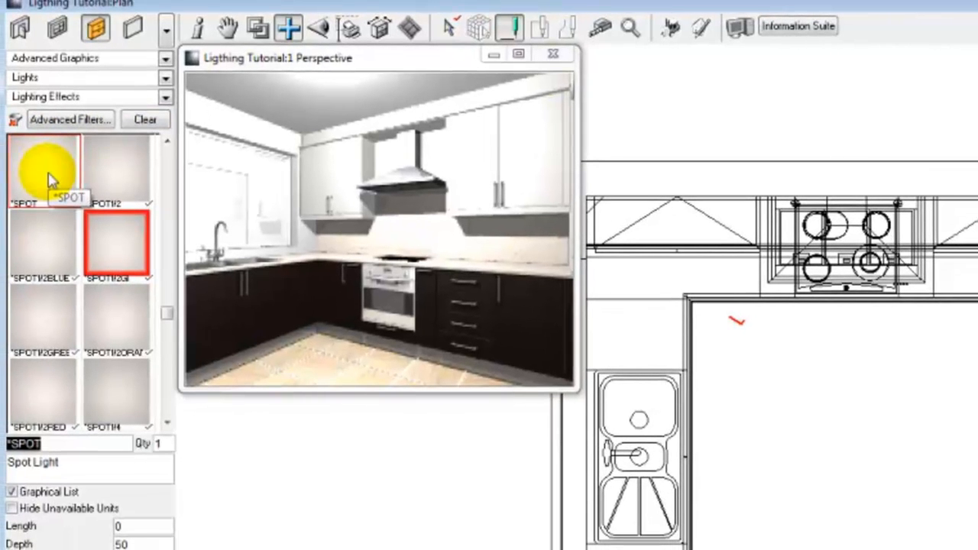
{"action": "left_click", "coordinate": [50, 180]}
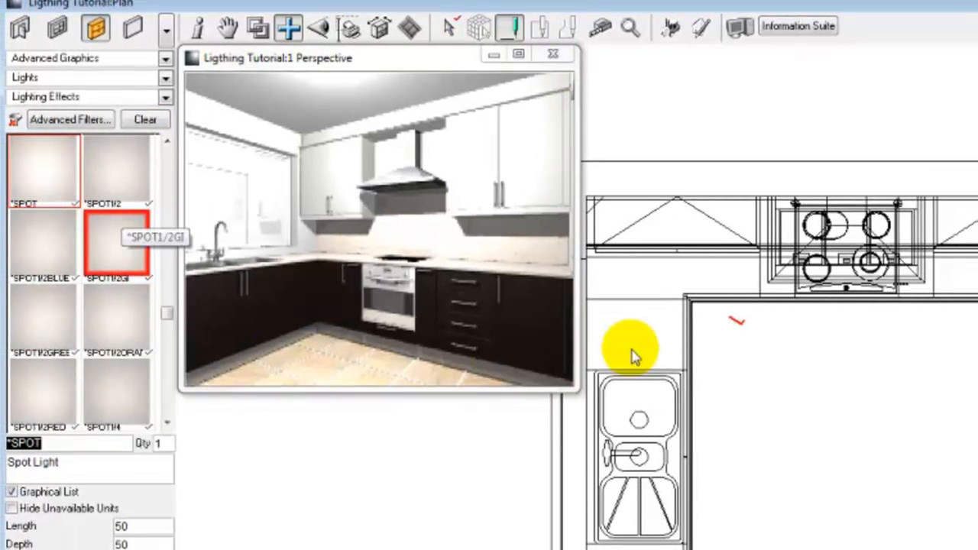
{"action": "left_click", "coordinate": [760, 343]}
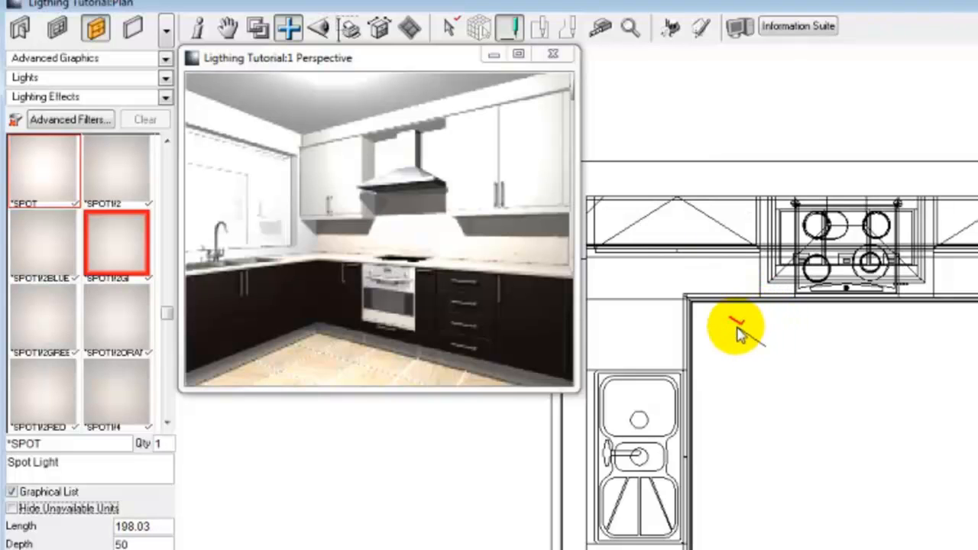
{"action": "left_click", "coordinate": [752, 330]}
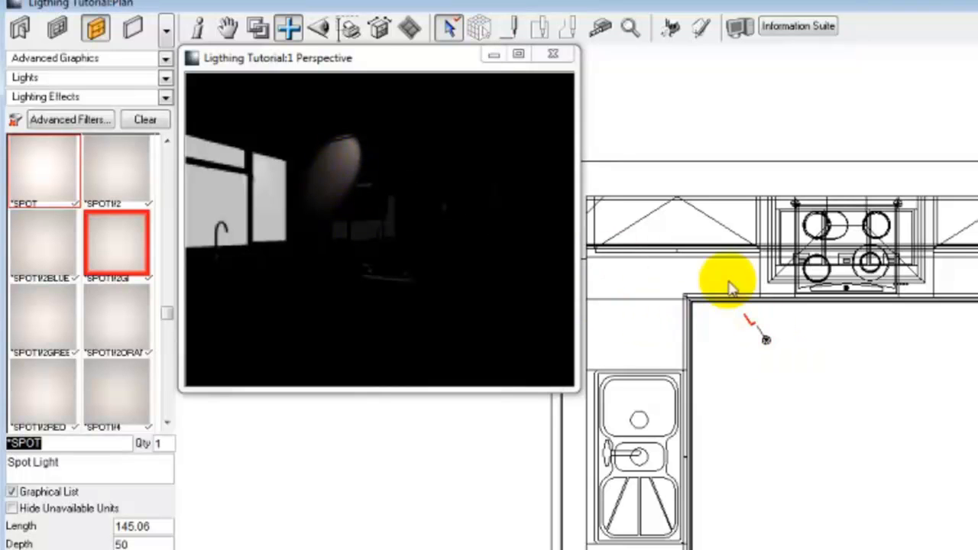
{"action": "left_click", "coordinate": [514, 29]}
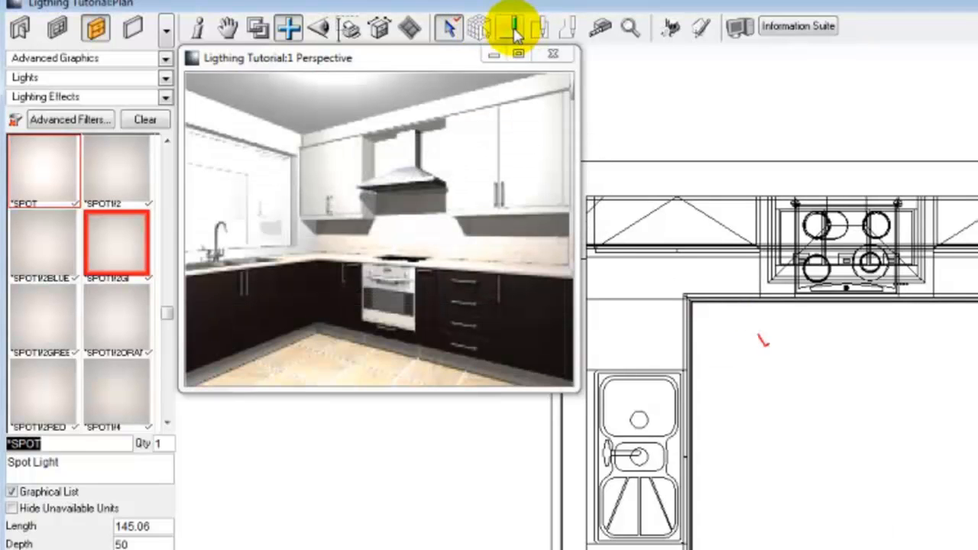
{"action": "left_click_drag", "start_coordinate": [782, 339], "coordinate": [775, 328]}
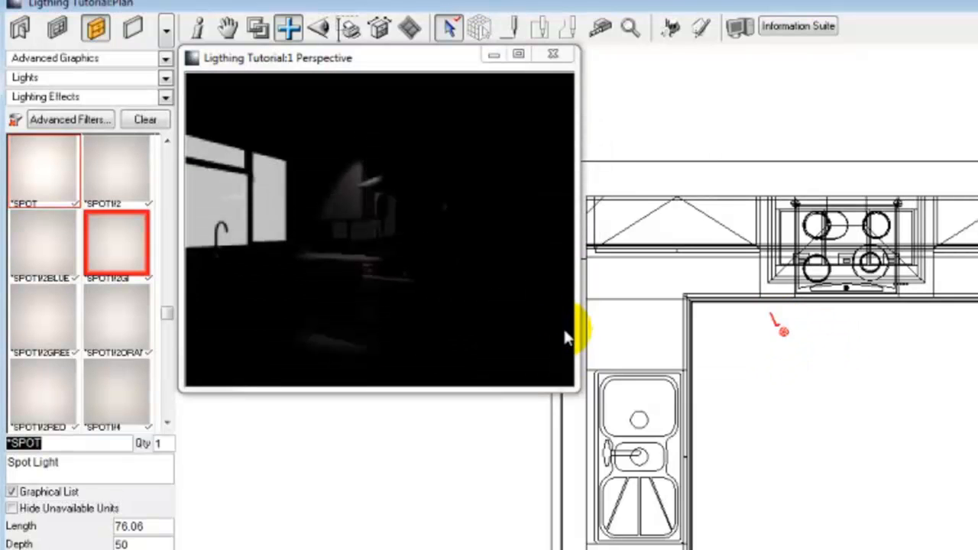
- Draw a *SPOT light with length 1200 from beside the sink straight toward the hob wall
{"action": "left_click", "coordinate": [511, 29]}
{"action": "left_click", "coordinate": [742, 496]}
{"action": "key", "text": "Tab"}
{"action": "type", "text": "12"}
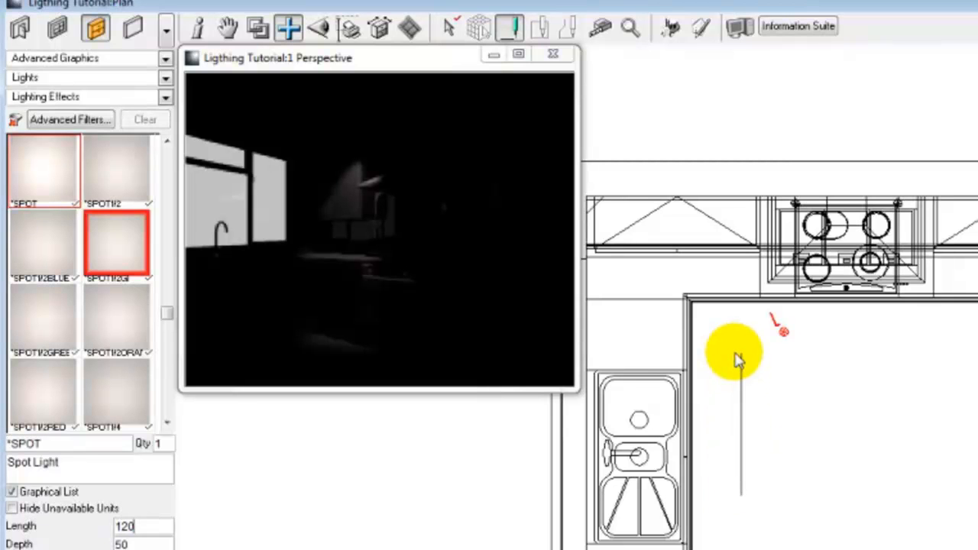
{"action": "key", "text": "Return"}
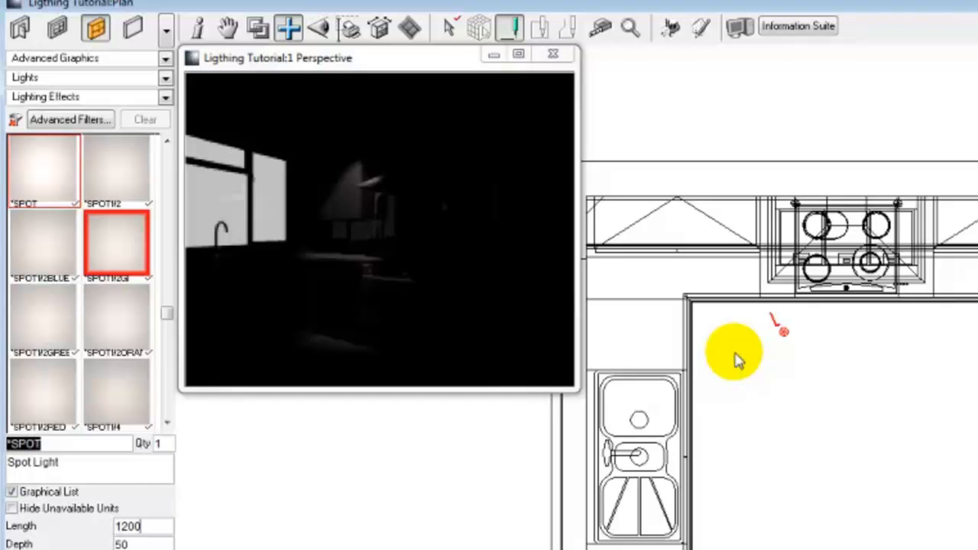
{"action": "left_click", "coordinate": [738, 360]}
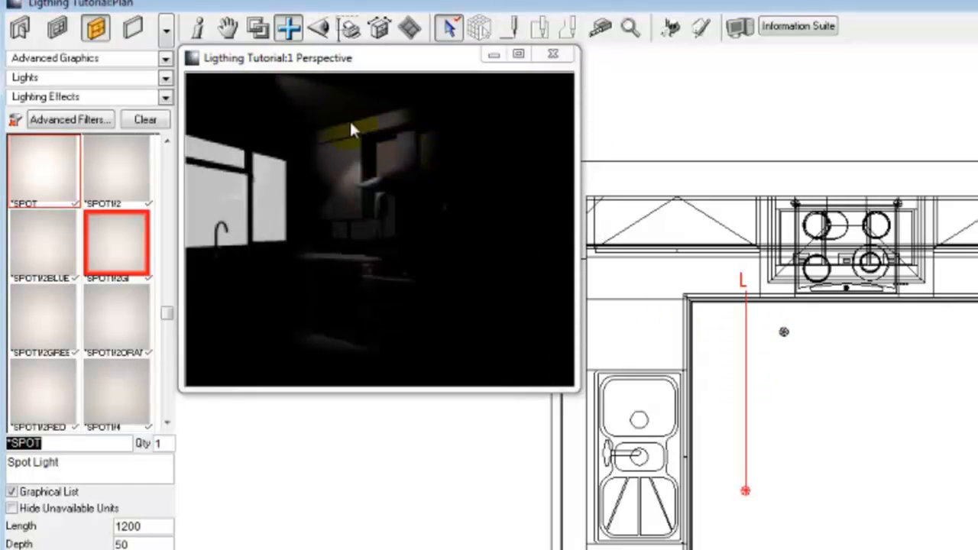
{"action": "left_click", "coordinate": [882, 322]}
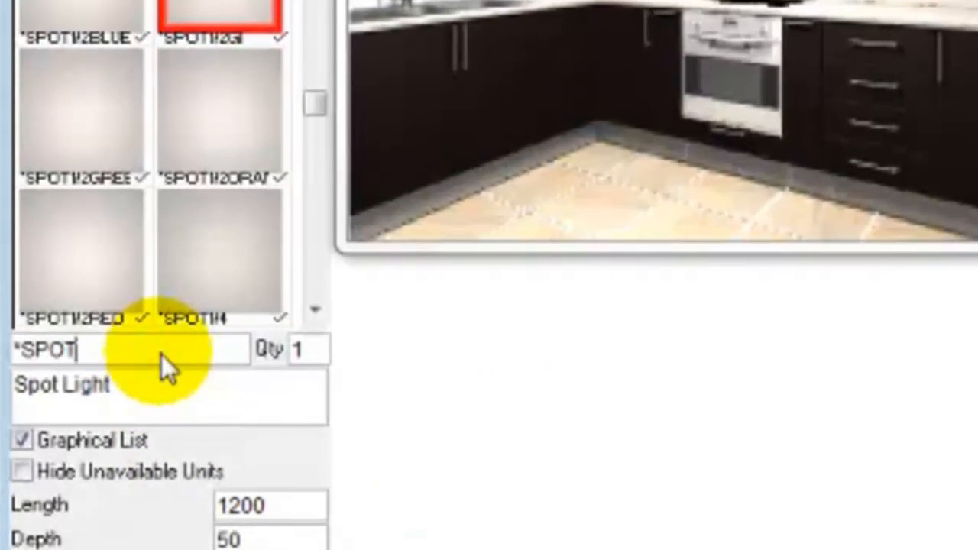
- Place a *HALOGEN2 light at the wall unit between the corner and the hob, plus its *HALOGEN2 F/O variant over the adjacent worktop
{"action": "left_click_drag", "start_coordinate": [78, 444], "coordinate": [3, 442]}
{"action": "type", "text": "*halog"}
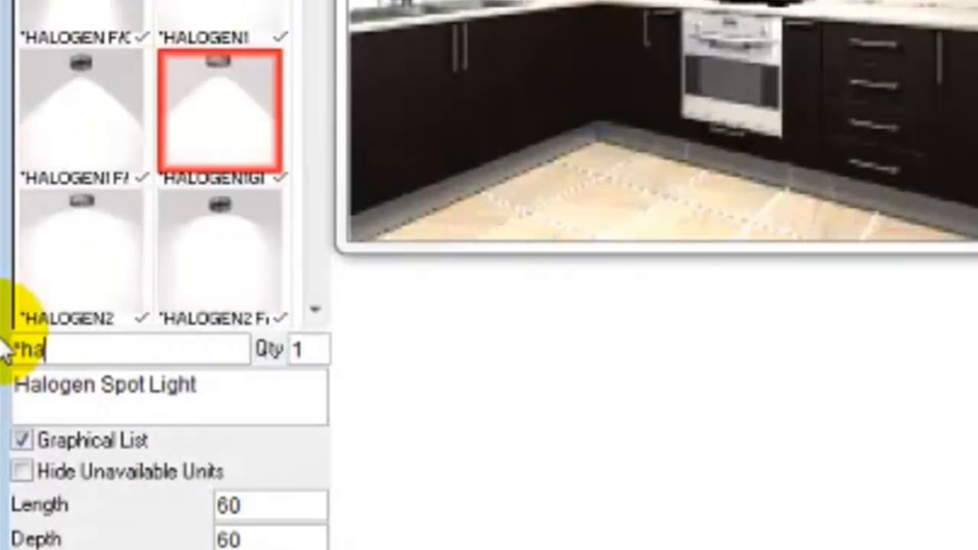
{"action": "type", "text": "en"}
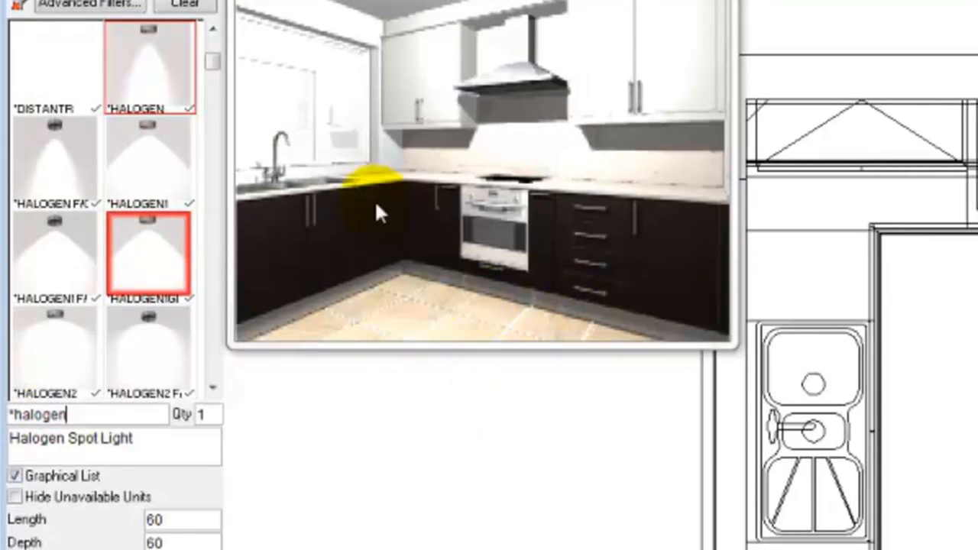
{"action": "left_click", "coordinate": [155, 61]}
{"action": "left_click", "coordinate": [145, 183]}
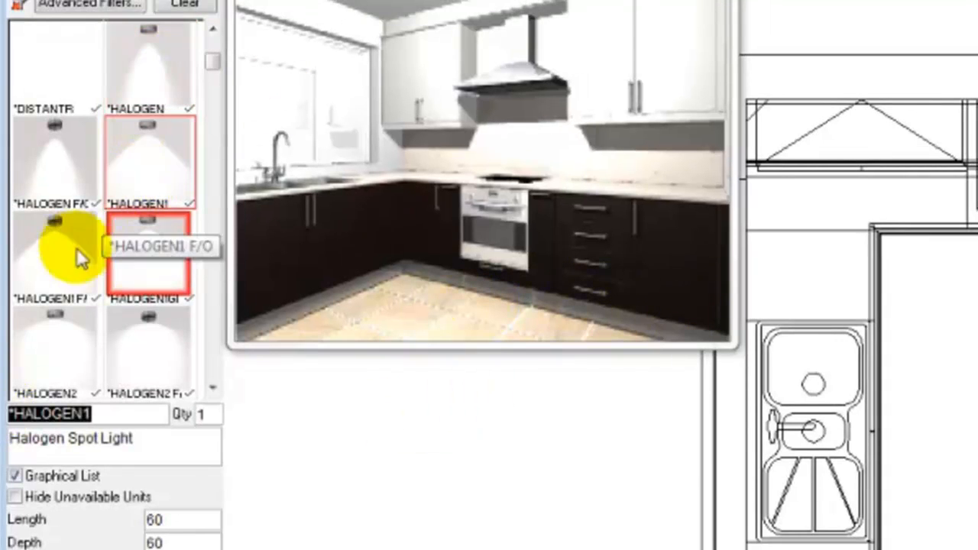
{"action": "left_click", "coordinate": [50, 351]}
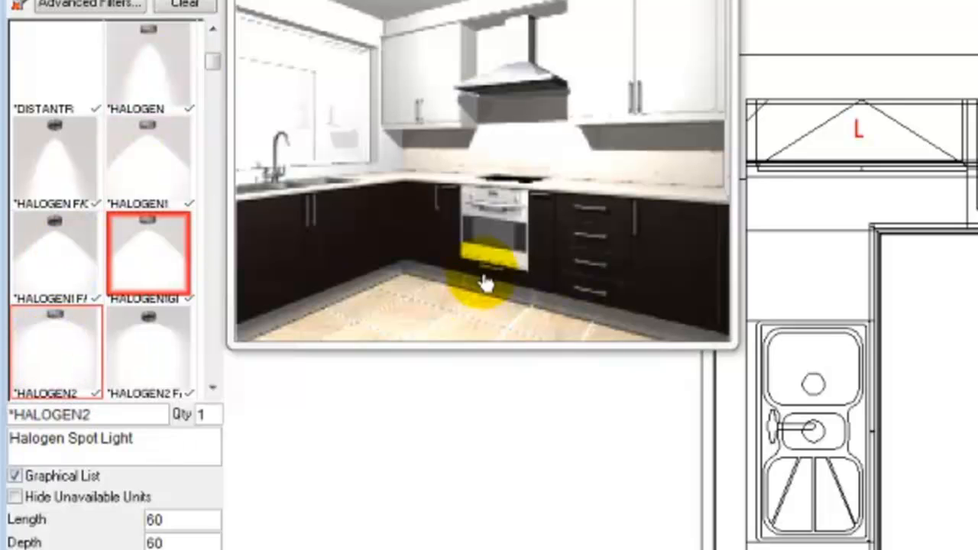
{"action": "left_click", "coordinate": [855, 141]}
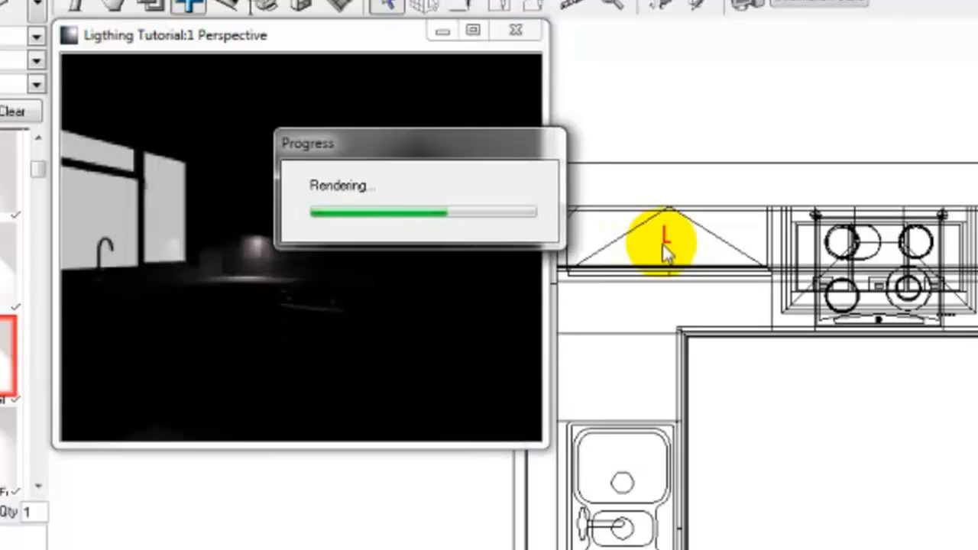
{"action": "left_click", "coordinate": [8, 455]}
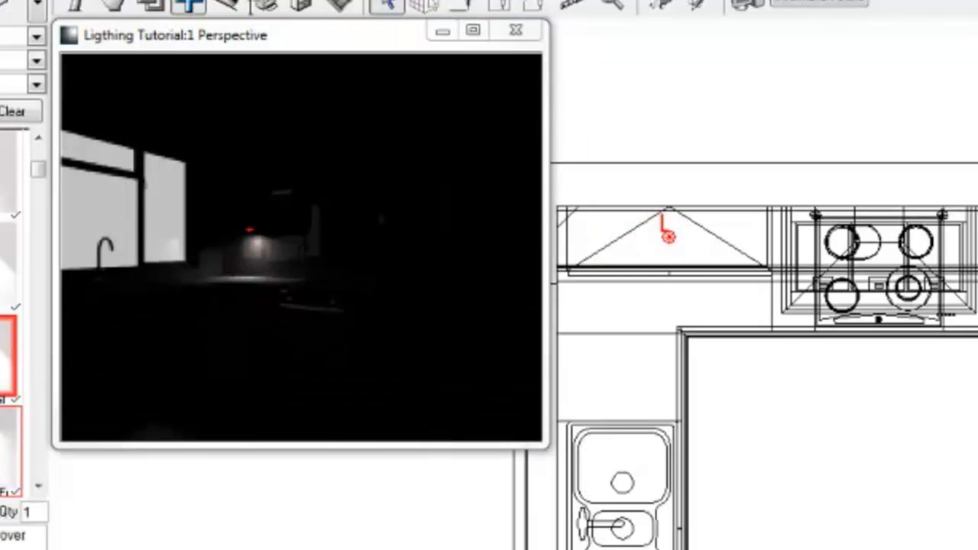
{"action": "mouse_move", "coordinate": [8, 484]}
{"action": "left_mouse_down"}
{"action": "mouse_move", "coordinate": [160, 454]}
{"action": "mouse_move", "coordinate": [618, 323]}
{"action": "left_mouse_up"}
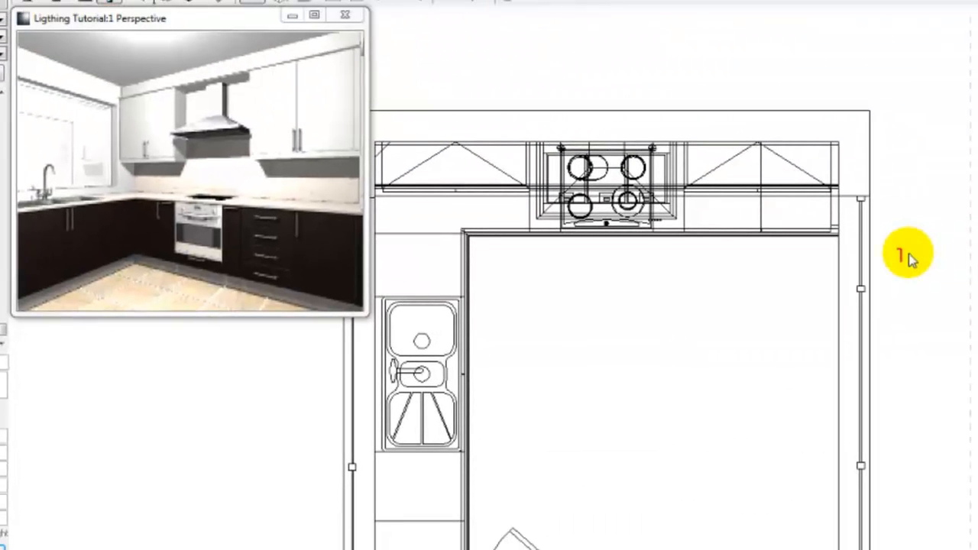
- Draw a light outside the window in the wall opposite the sink, aimed toward the room
{"action": "left_click", "coordinate": [909, 254]}
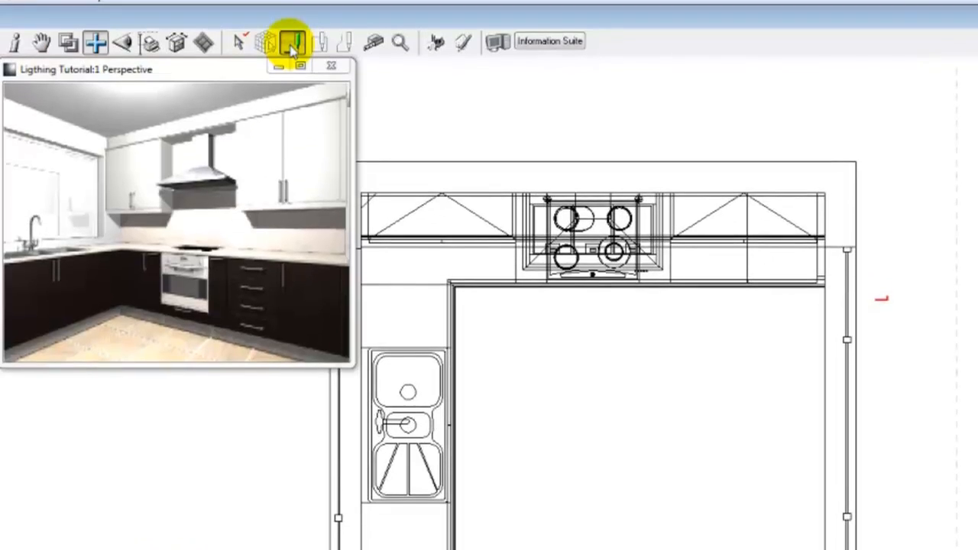
{"action": "left_click", "coordinate": [872, 320]}
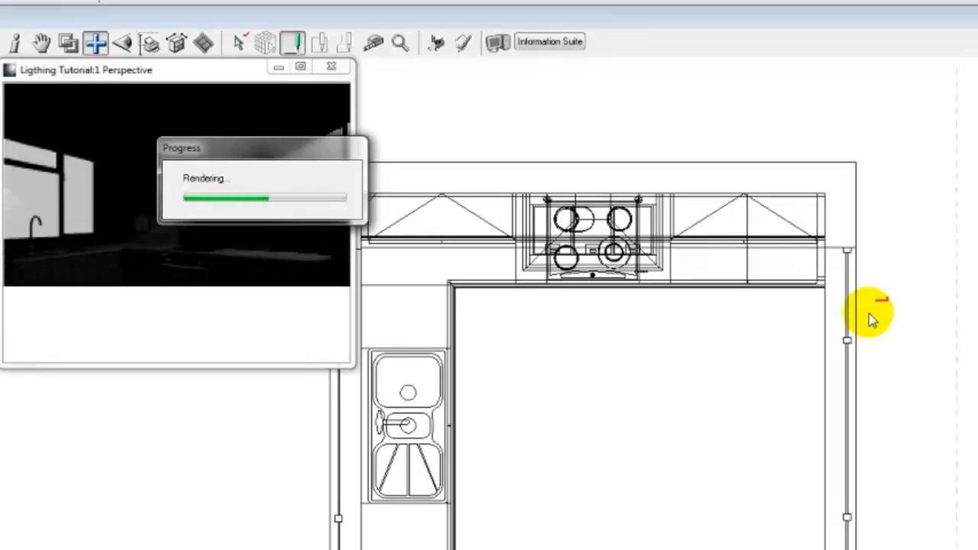